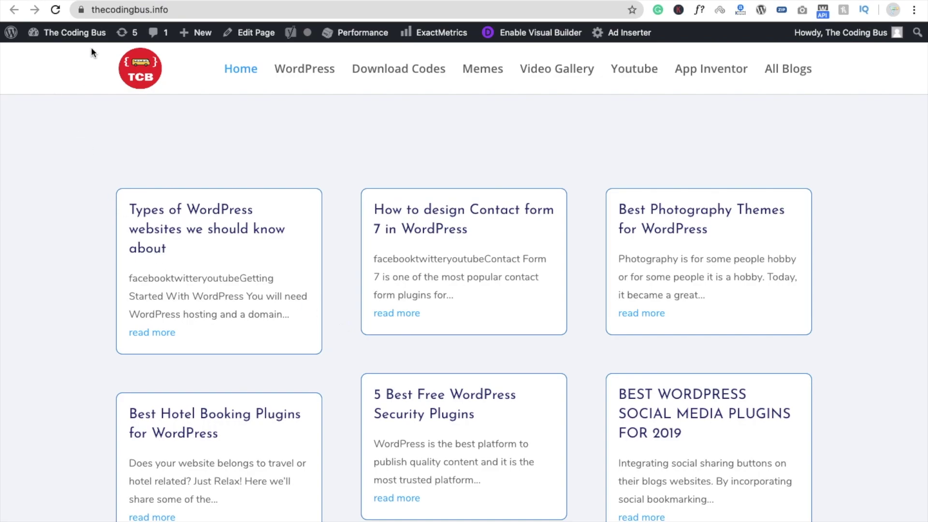
# Bring up the site-name dropdown in the admin bar on the live homepage.
pyautogui.moveTo(91, 38)
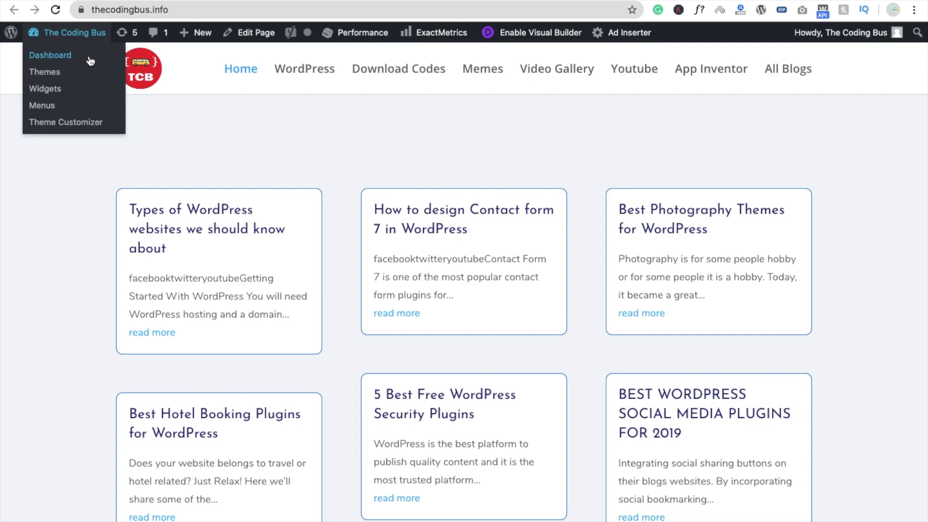
# Switch to the WordPress admin Dashboard and reveal the Plugins sidebar flyout.
pyautogui.hotkey('ctrl', 'Tab')
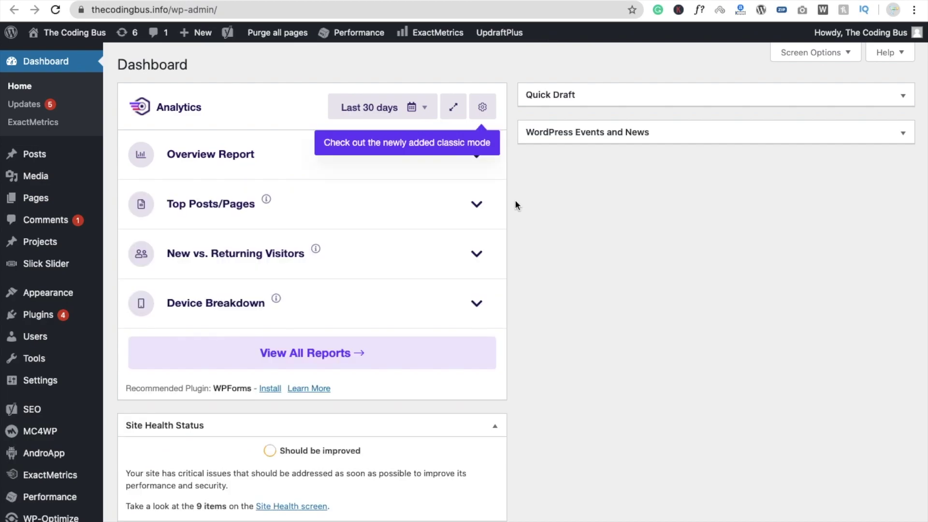
pyautogui.moveTo(63, 310)
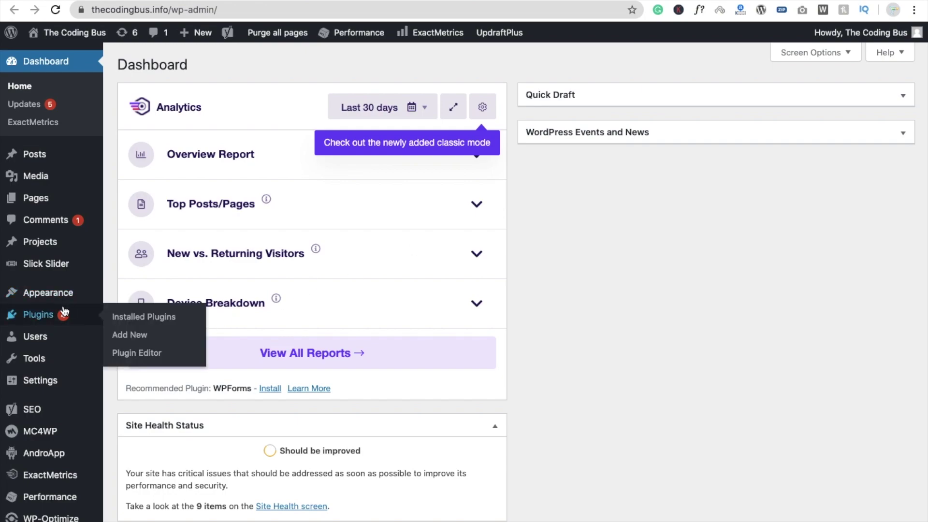
# Search Add Plugins for 'WpForms' and install Contact Form by WPForms.
pyautogui.click(138, 337)
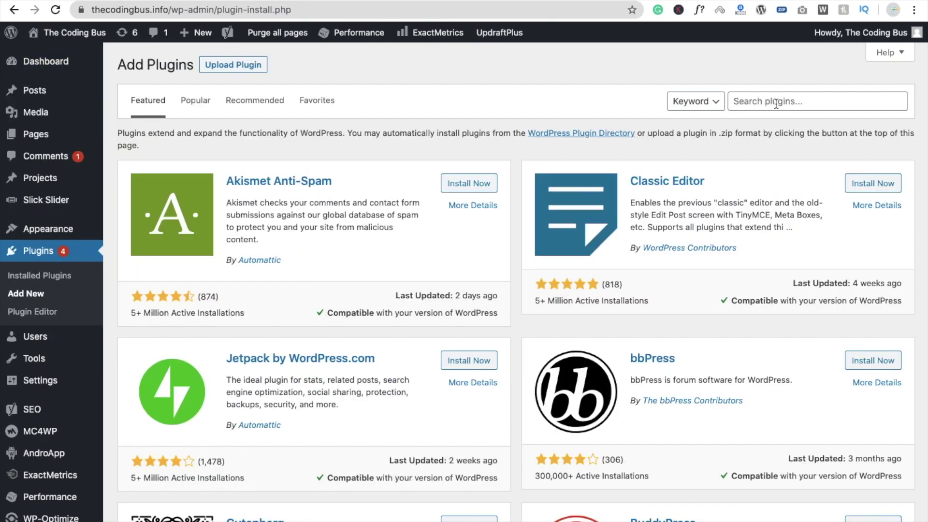
pyautogui.click(775, 104)
pyautogui.write('WpForms')
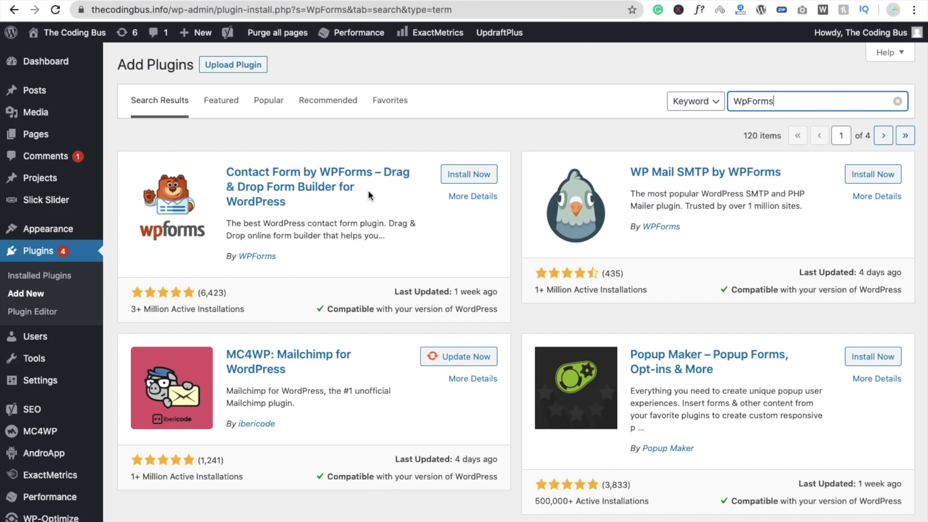
pyautogui.click(456, 175)
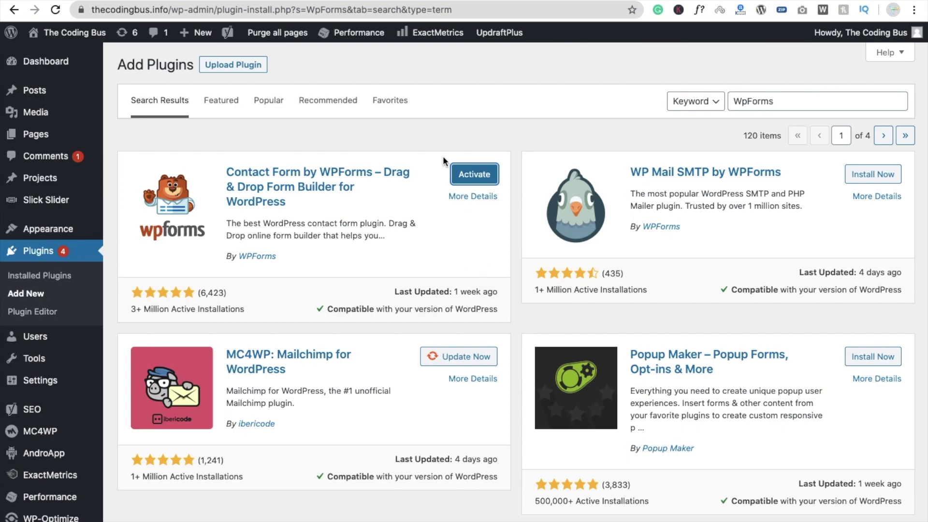
# Activate WPForms and launch Create Your First Form from its welcome page.
pyautogui.click(475, 179)
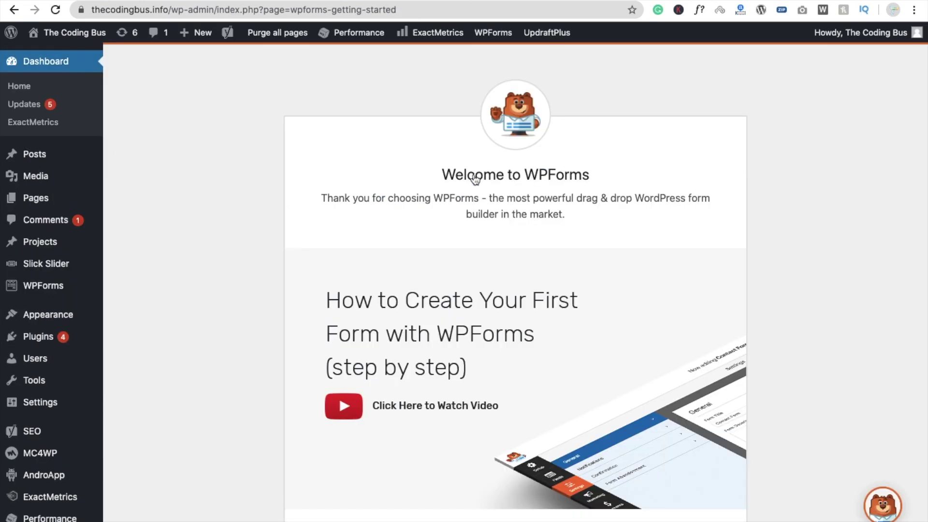
pyautogui.scroll(-5, 294, 314)
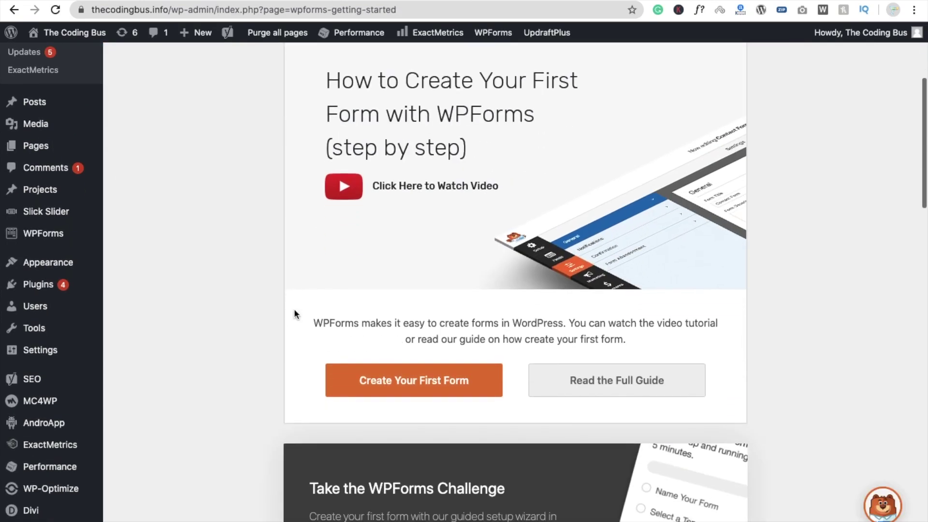
pyautogui.scroll(-15, 295, 315)
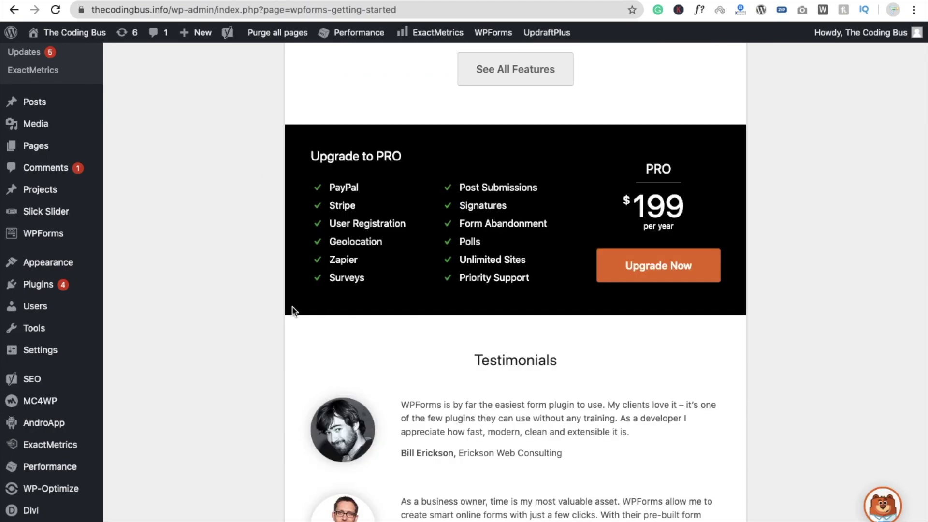
pyautogui.scroll(-4, 249, 319)
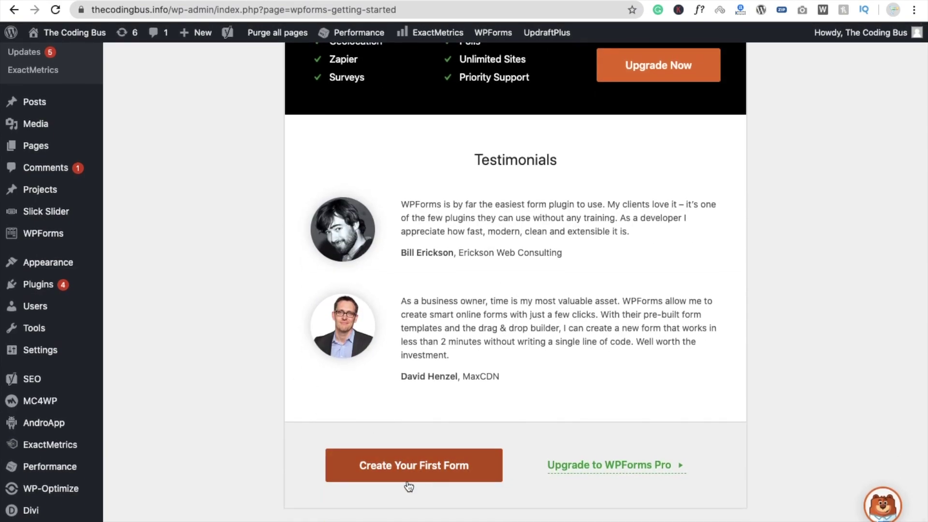
pyautogui.click(425, 476)
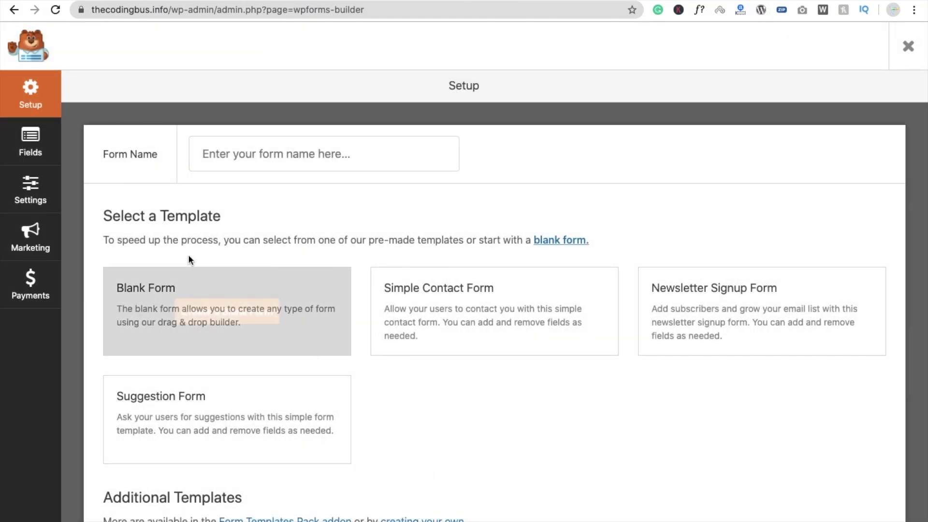
# Enter 'Contact Form 3' as the form name and locate the Simple Contact Form template.
pyautogui.click(246, 149)
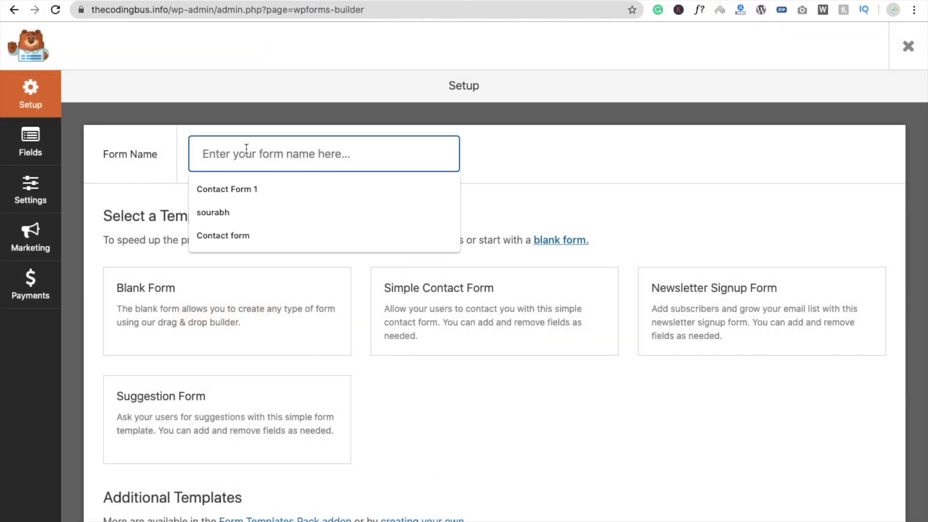
pyautogui.write('Contact F')
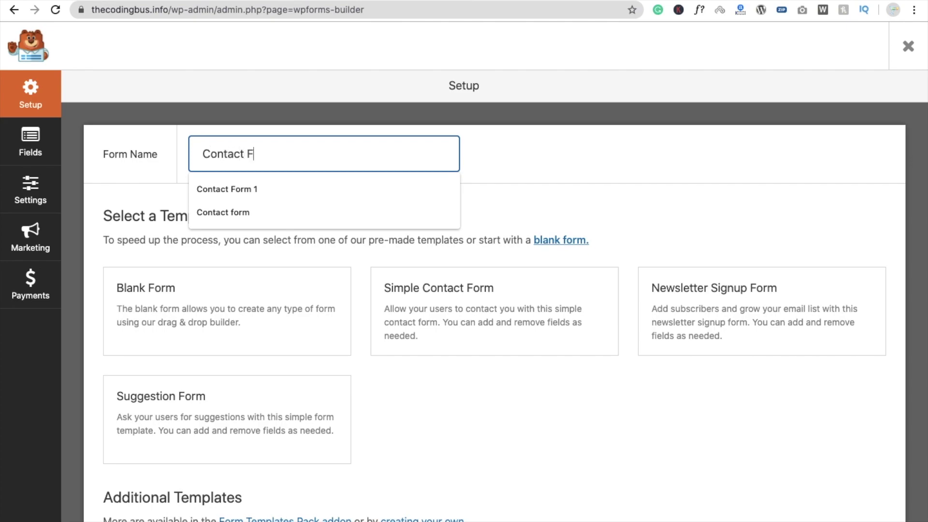
pyautogui.write('orm 3')
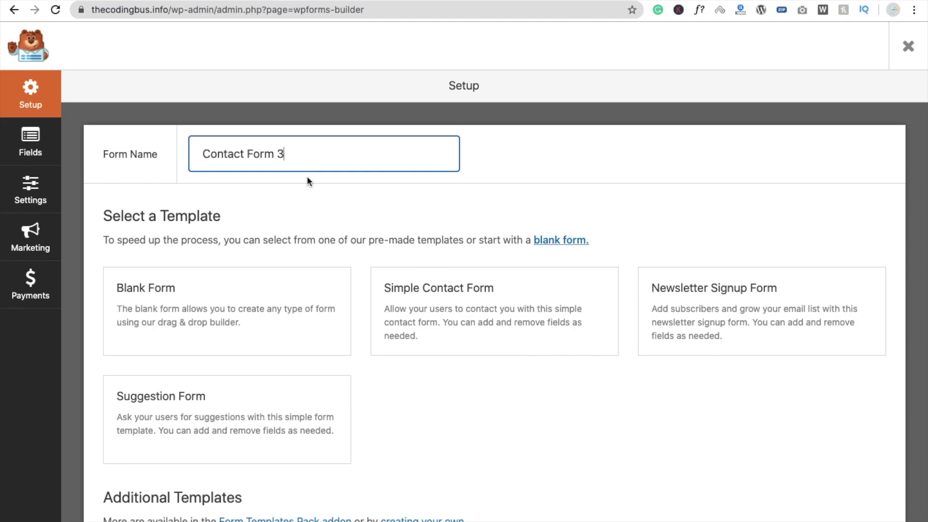
pyautogui.scroll(-1, 402, 426)
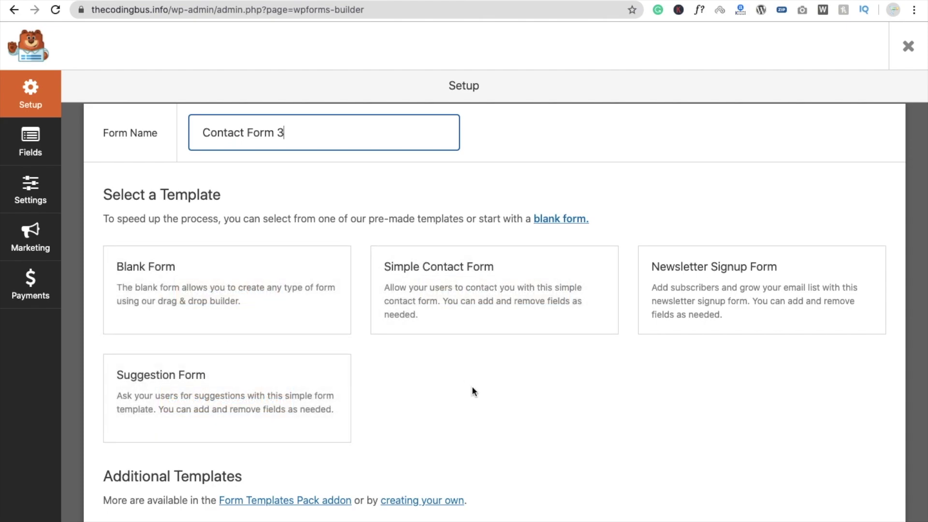
pyautogui.moveTo(449, 305)
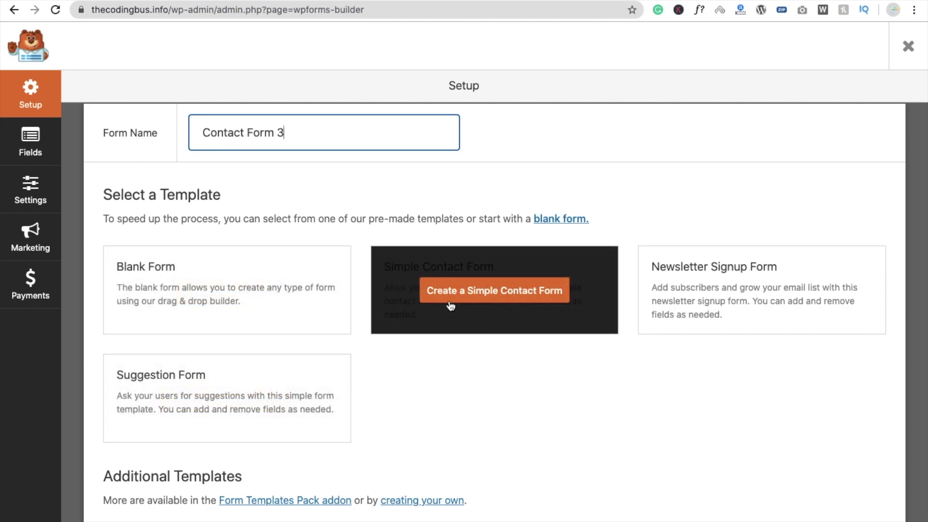
# Build the form from the Simple Contact Form template, giving Name, Email and Comment fields.
pyautogui.click(485, 296)
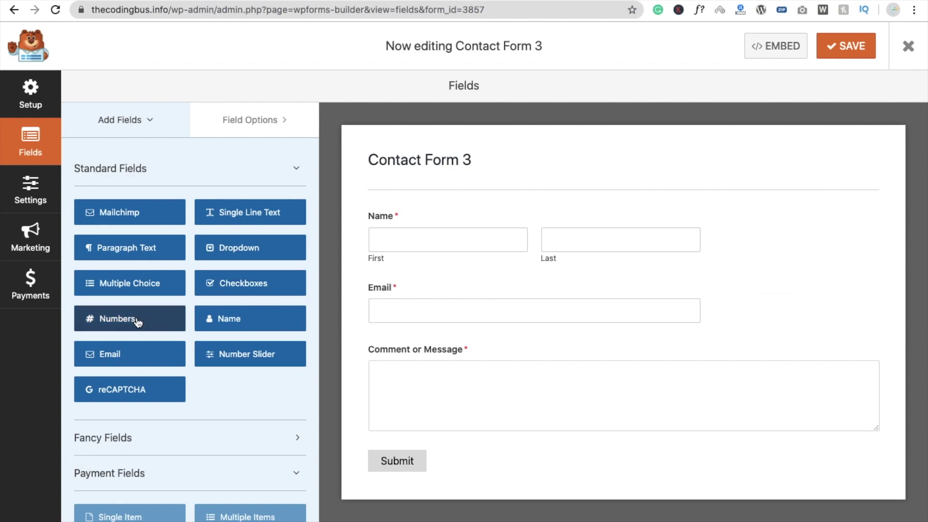
# Insert a Numbers field between Name and Email and mark it Required.
pyautogui.moveTo(86, 318); pyautogui.dragTo(372, 295)
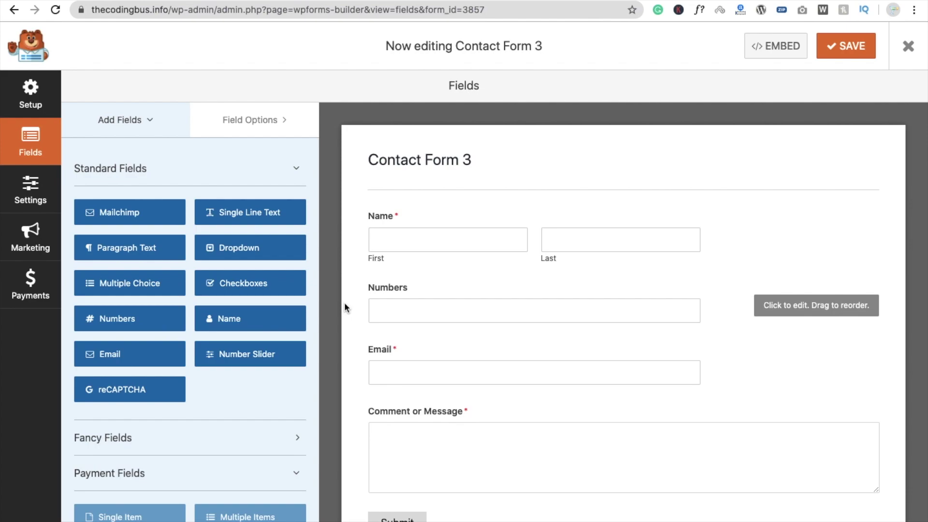
pyautogui.scroll(-1, 353, 338)
pyautogui.click(426, 305)
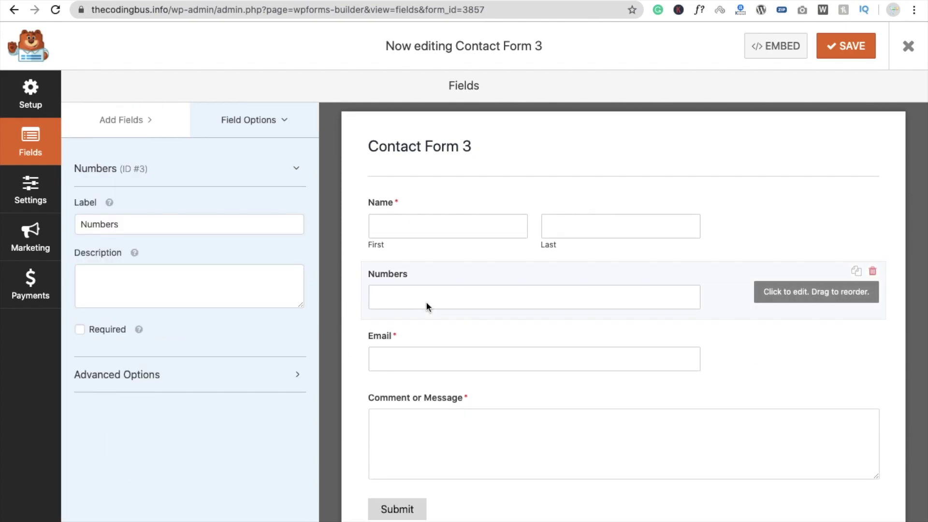
pyautogui.click(139, 330)
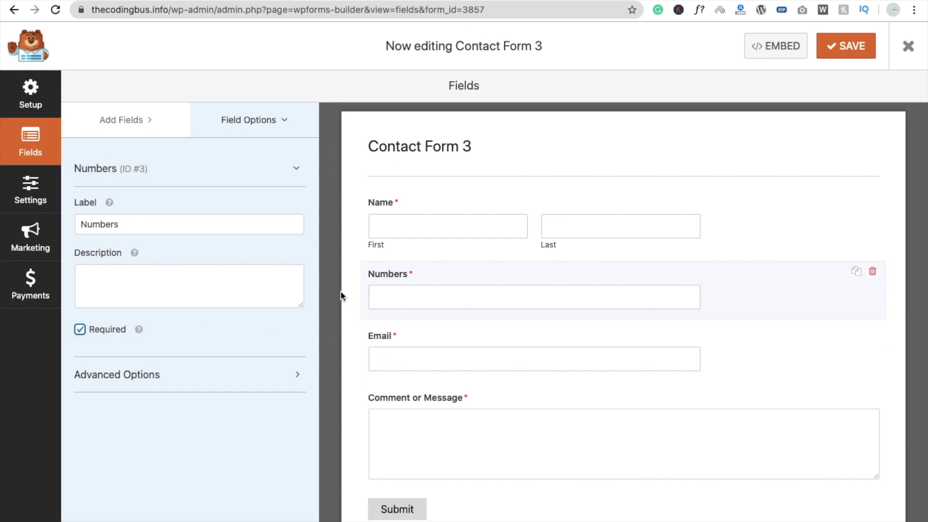
pyautogui.scroll(1, 340, 292)
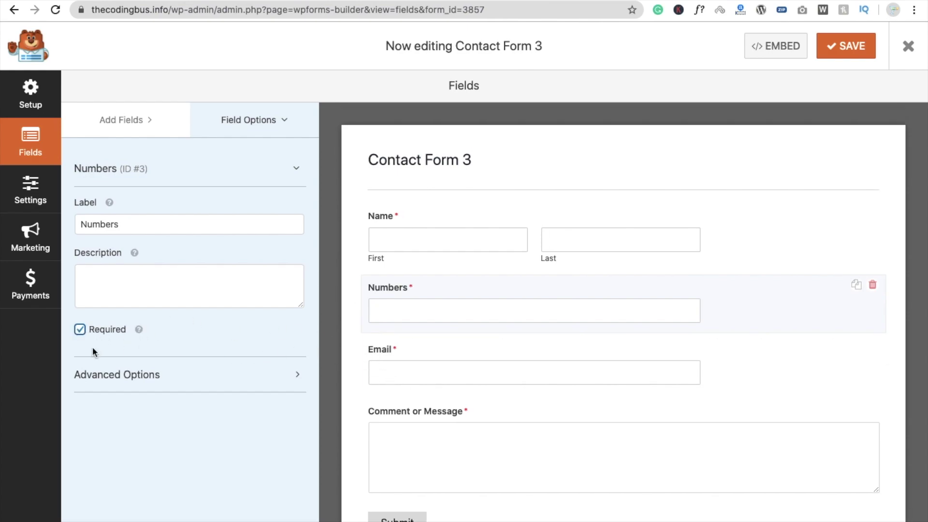
pyautogui.click(122, 125)
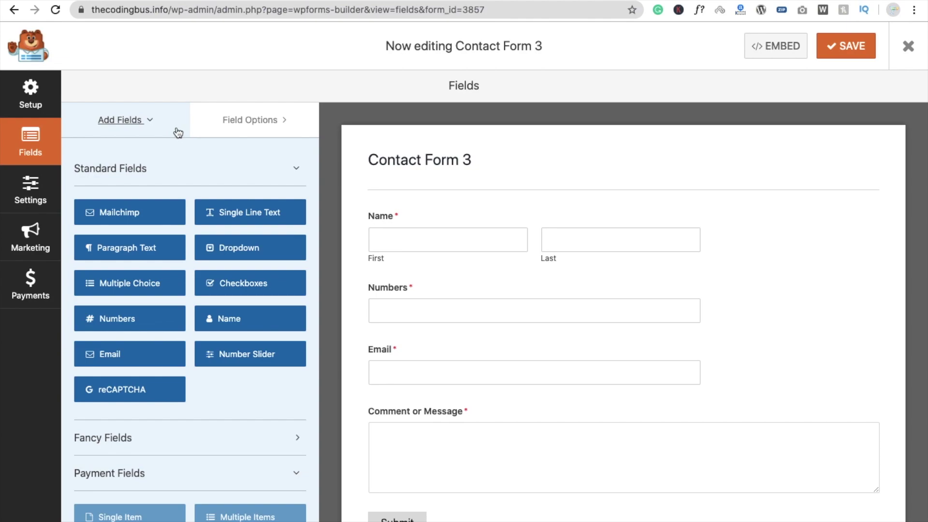
# Add a Gmail address after {admin_email} in the notification's Send To Email Address.
pyautogui.click(29, 190)
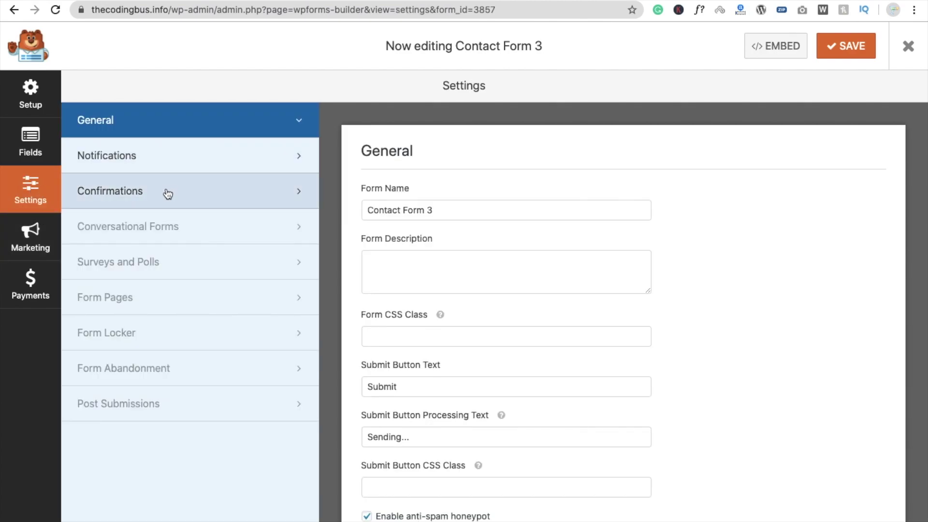
pyautogui.click(163, 165)
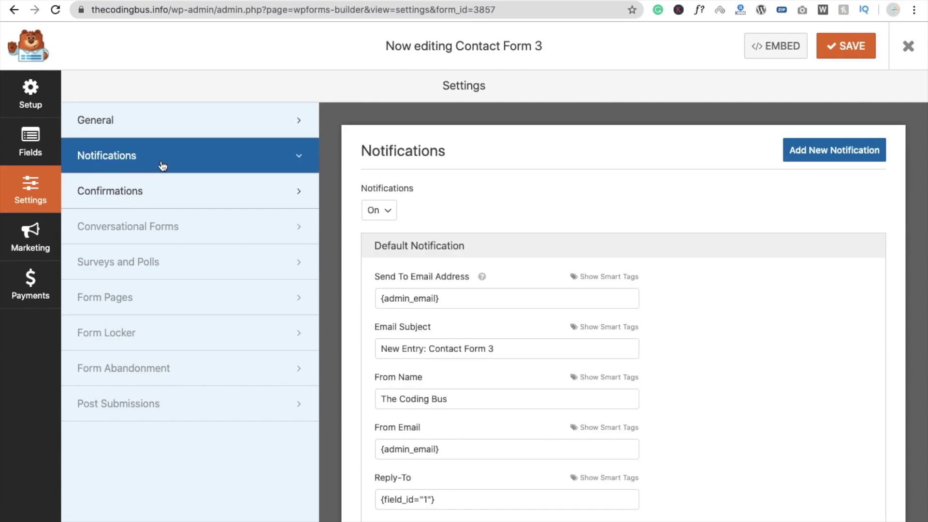
pyautogui.scroll(-1, 342, 286)
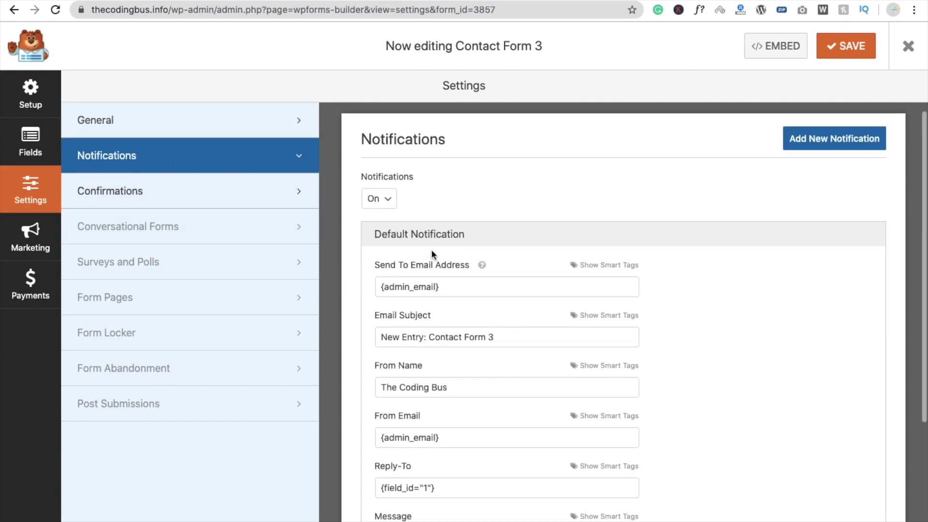
pyautogui.scroll(-2, 348, 284)
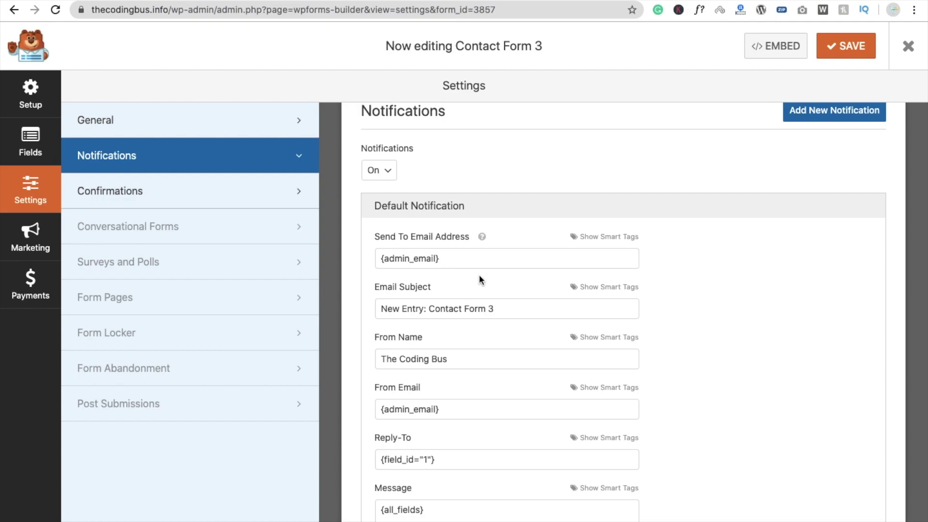
pyautogui.click(486, 263)
pyautogui.write(',')
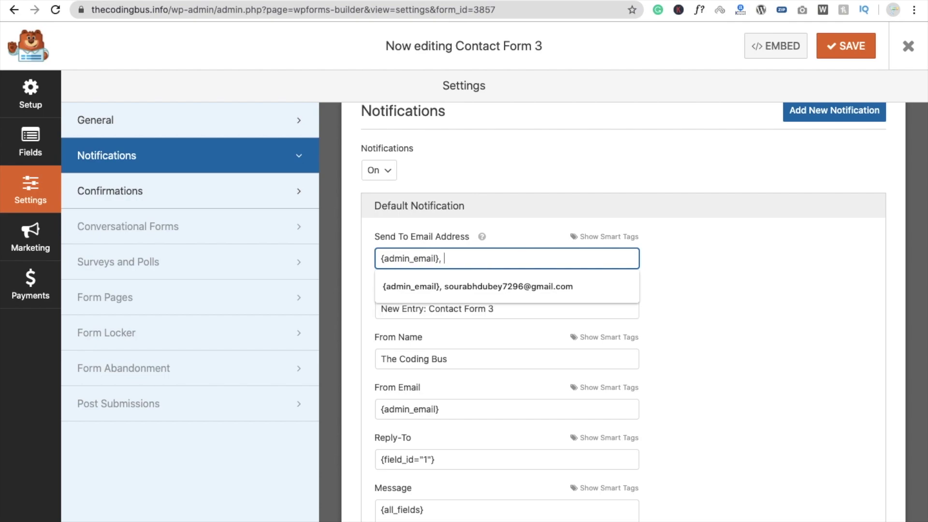
pyautogui.click(495, 285)
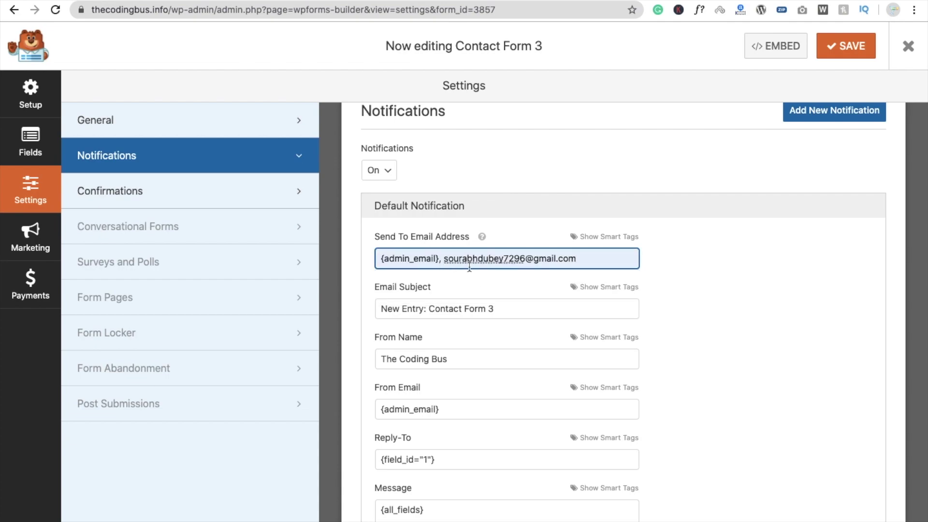
pyautogui.click(709, 312)
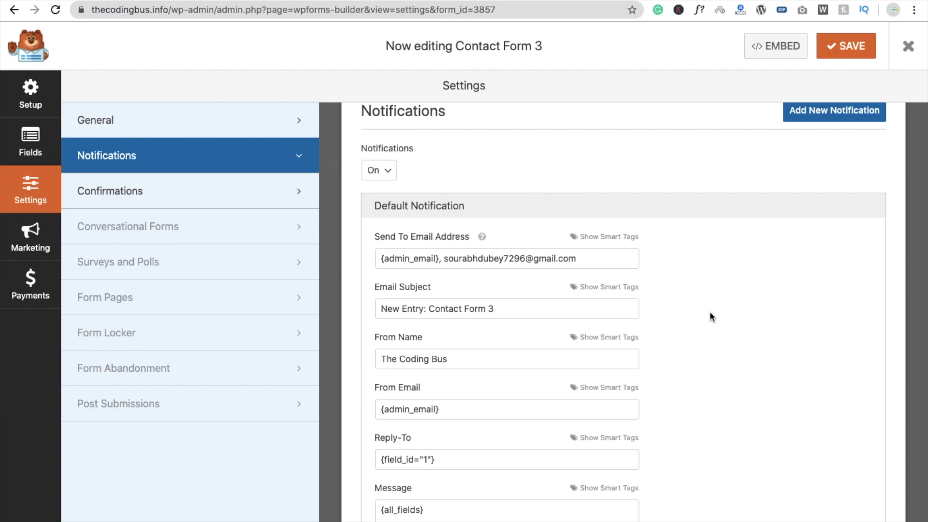
# Save Contact Form 3's settings and close the form builder.
pyautogui.scroll(2, 710, 314)
pyautogui.scroll(-2, 711, 314)
pyautogui.scroll(2, 711, 315)
pyautogui.click(851, 46)
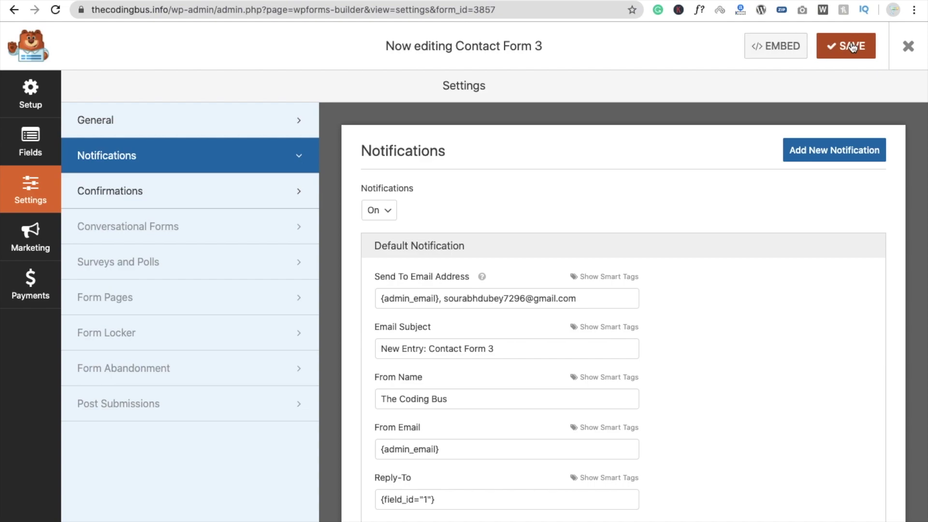
pyautogui.click(907, 52)
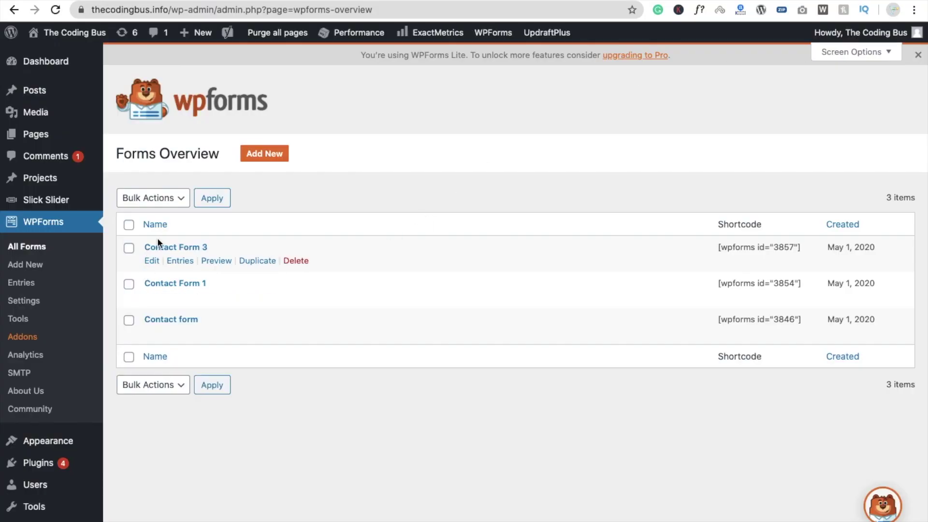
# Copy the [wpforms id="3857"] shortcode from All Forms and move to the Add New Page tab.
pyautogui.moveTo(719, 249); pyautogui.dragTo(801, 250)
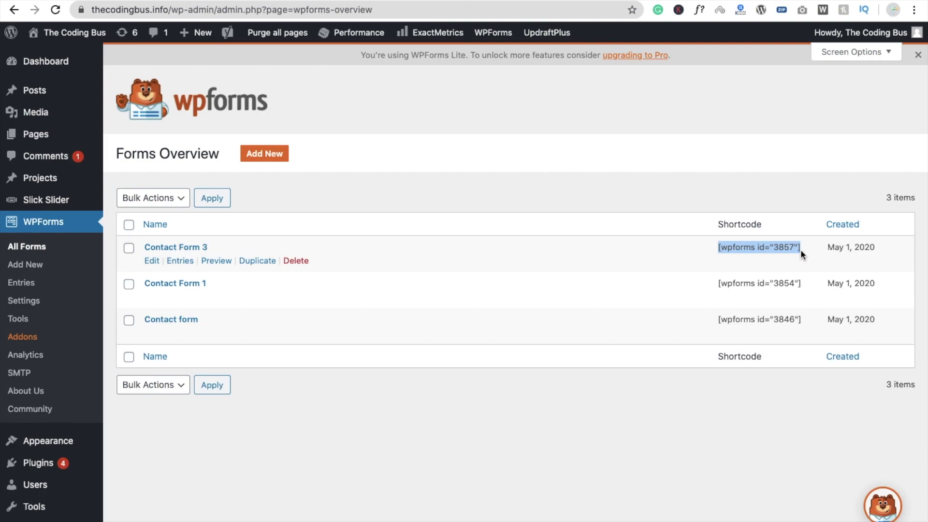
pyautogui.moveTo(39, 129)
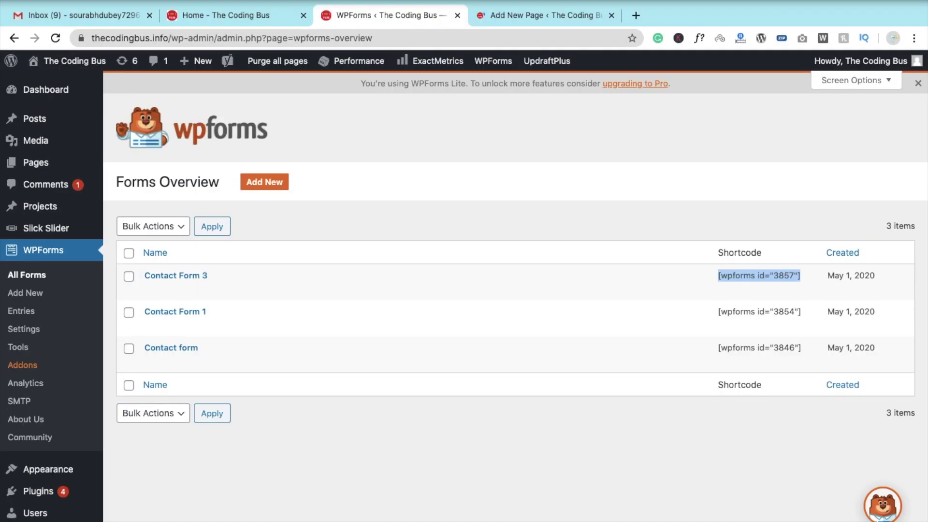
pyautogui.click(538, 14)
# Keep the default block editor and title the new page 'Contact Form'.
pyautogui.click(462, 349)
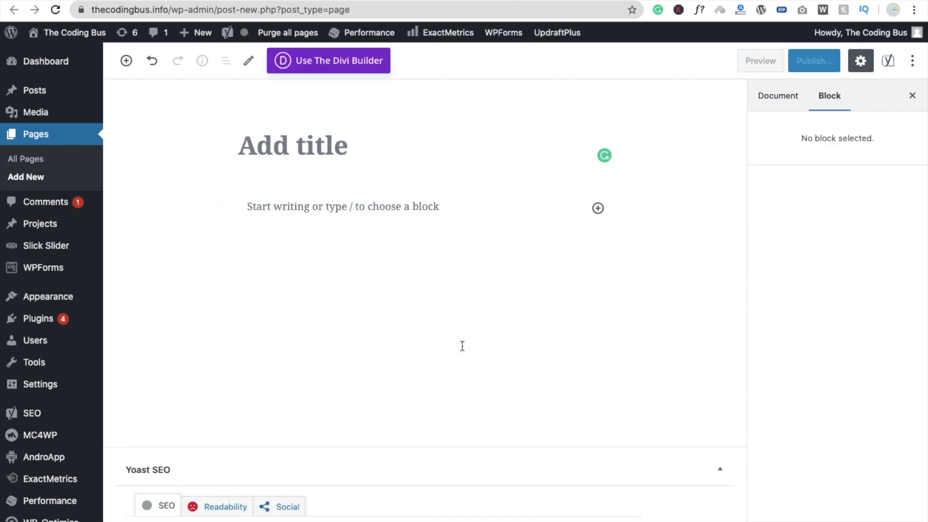
pyautogui.click(297, 146)
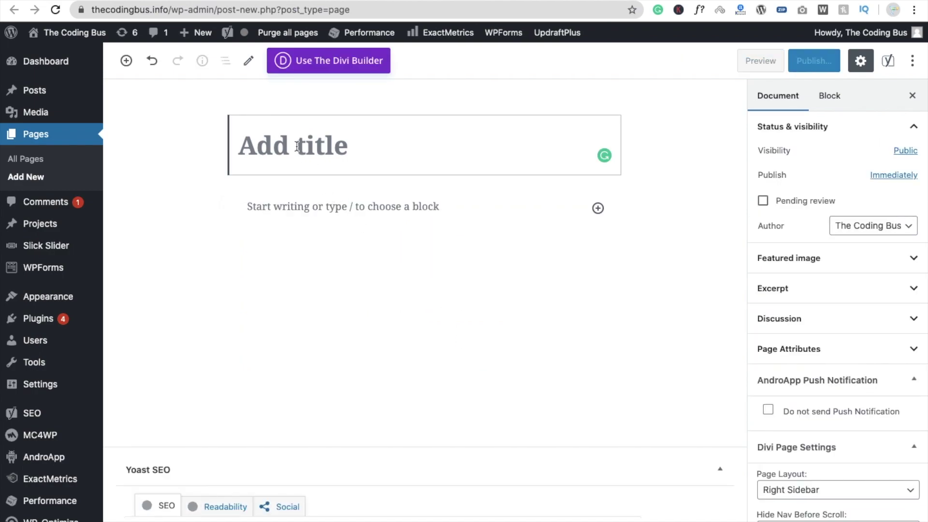
pyautogui.write('Cnota')
pyautogui.press('BackSpace')
pyautogui.press('BackSpace')
pyautogui.press('BackSpace')
pyautogui.press('BackSpace')
pyautogui.write('onta')
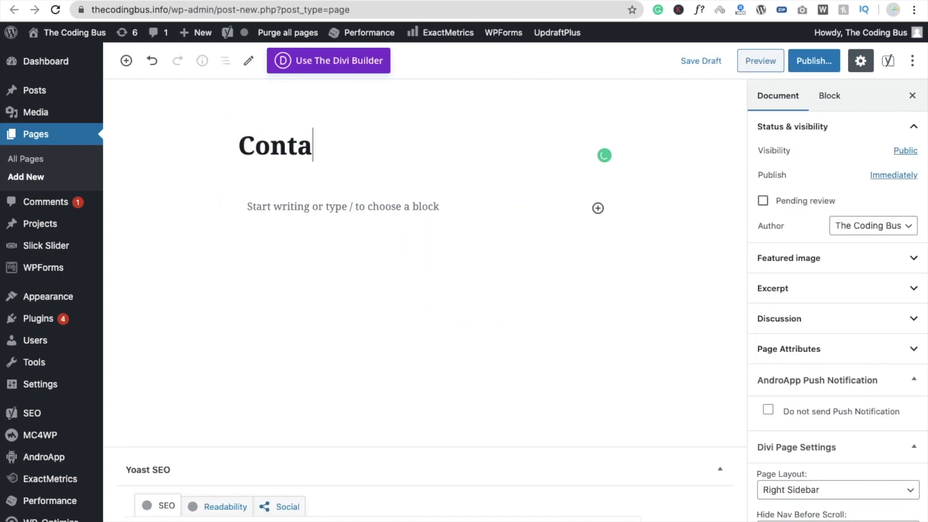
pyautogui.write('ct Form')
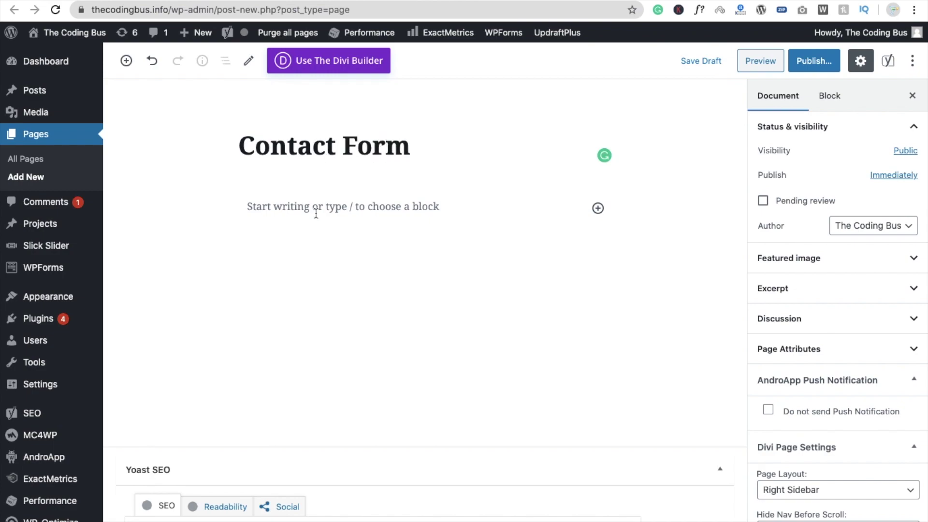
# Add a Shortcode block containing [wpforms id="3857"].
pyautogui.click(599, 208)
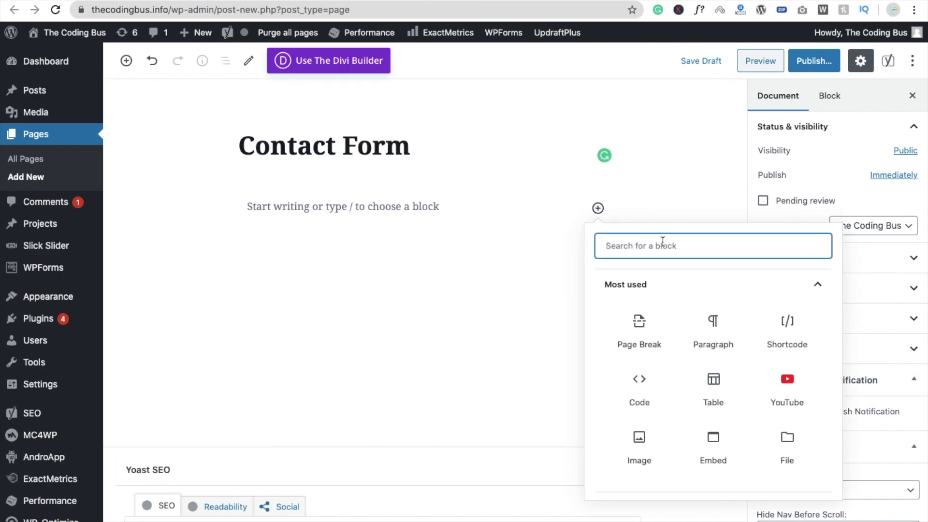
pyautogui.write('sho')
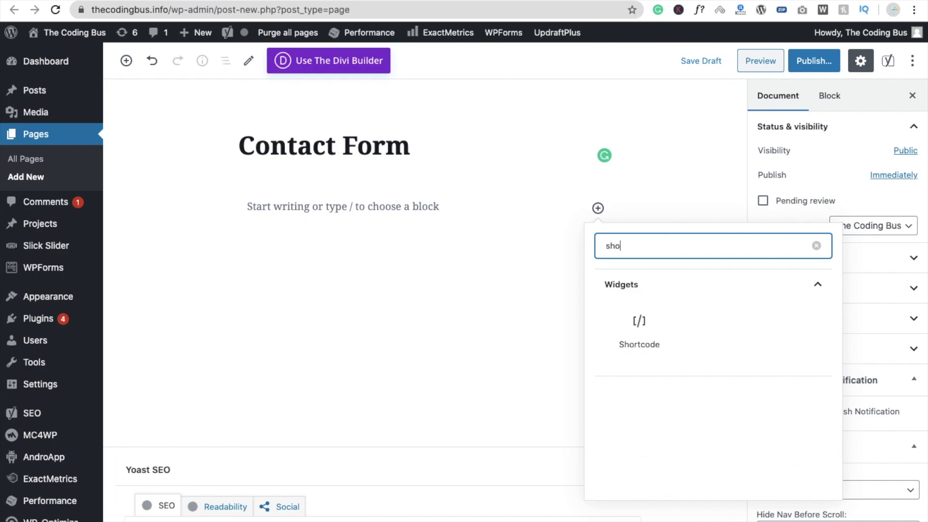
pyautogui.click(637, 326)
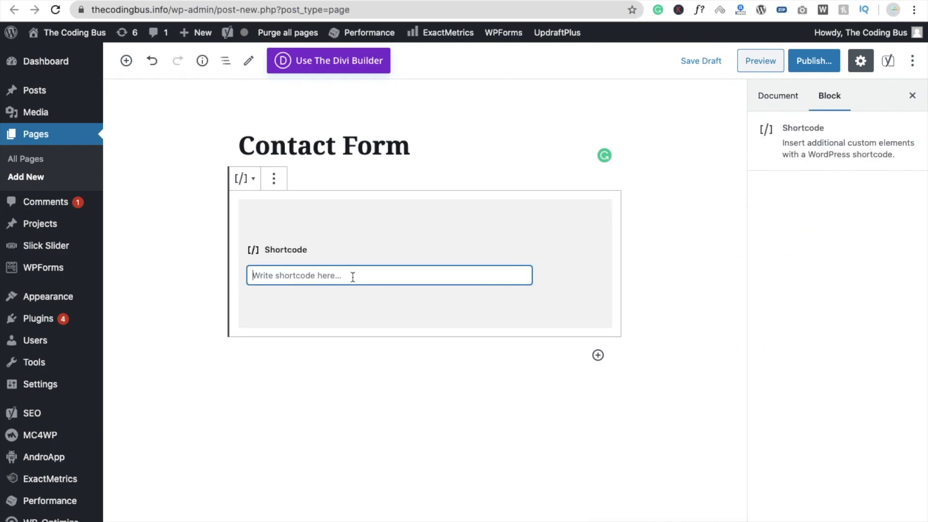
pyautogui.write('[wpforms id="3857"]')
pyautogui.click(389, 368)
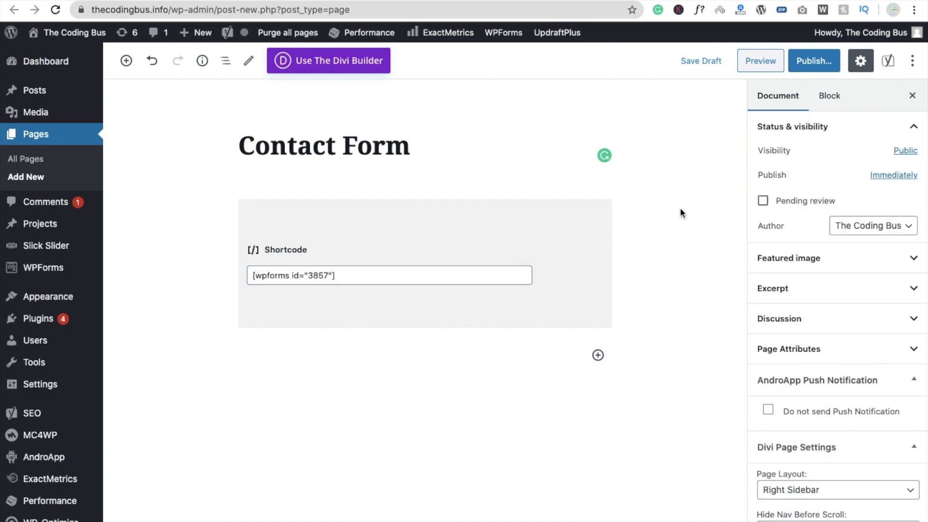
# Publish the Contact Form page and view it live.
pyautogui.click(815, 59)
pyautogui.click(822, 60)
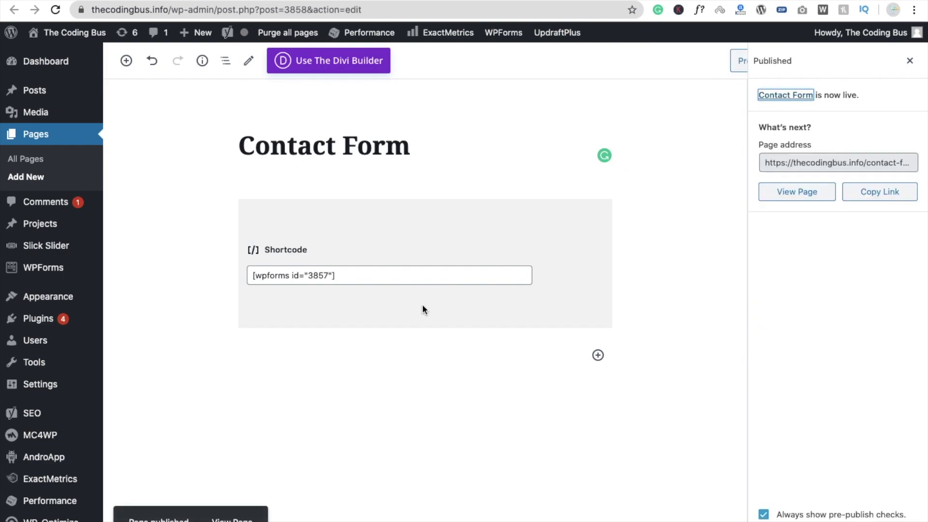
pyautogui.keyDown('super'); pyautogui.click(232, 520); pyautogui.keyUp('super')
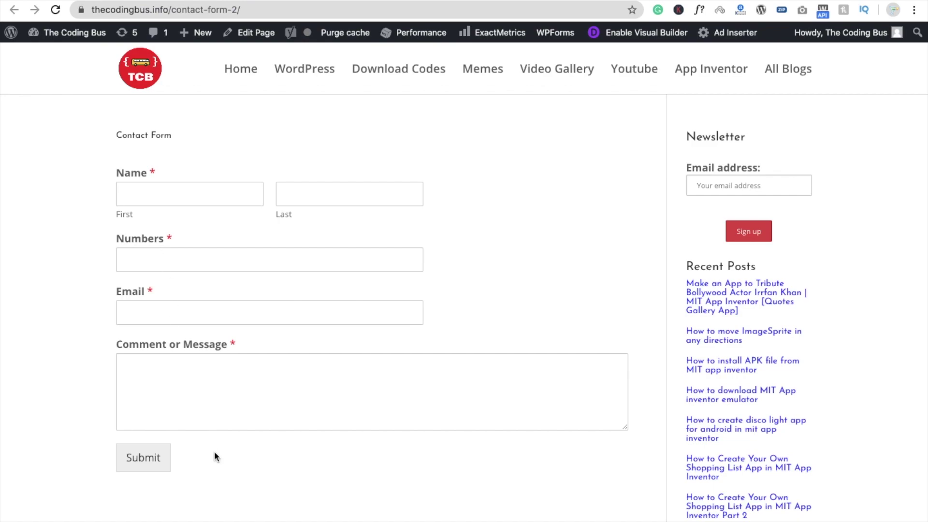
# Fill in a test first name, last name and phone number on the live contact form.
pyautogui.click(152, 191)
pyautogui.press('Tab')
pyautogui.press('Tab')
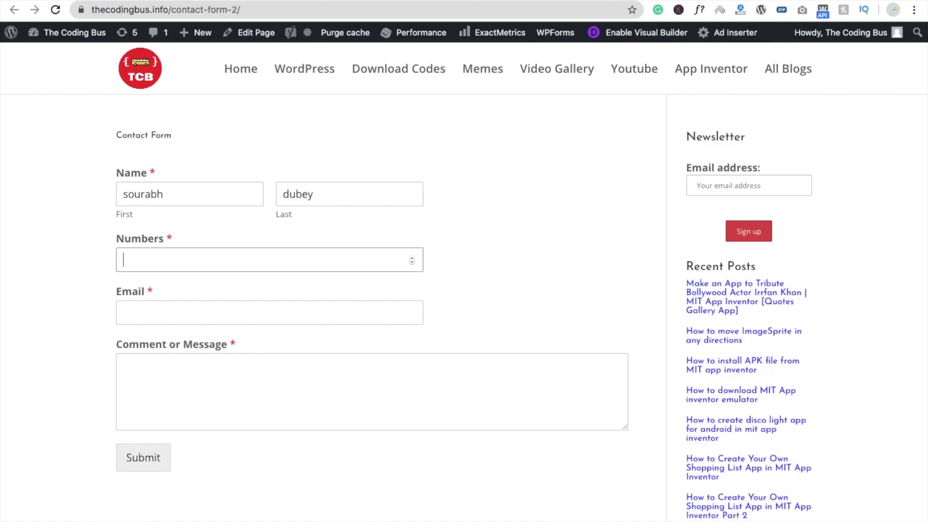
pyautogui.write('8888888888')
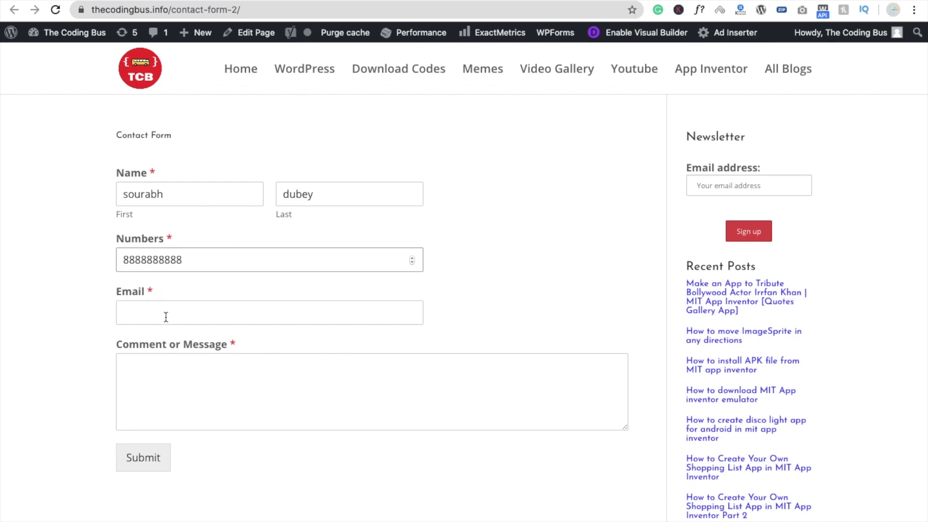
# Add the suggested e-mail and the message 'That's msg from my contact form testing', then submit.
pyautogui.click(166, 317)
pyautogui.write('prin')
pyautogui.press('BackSpace')
pyautogui.click(173, 351)
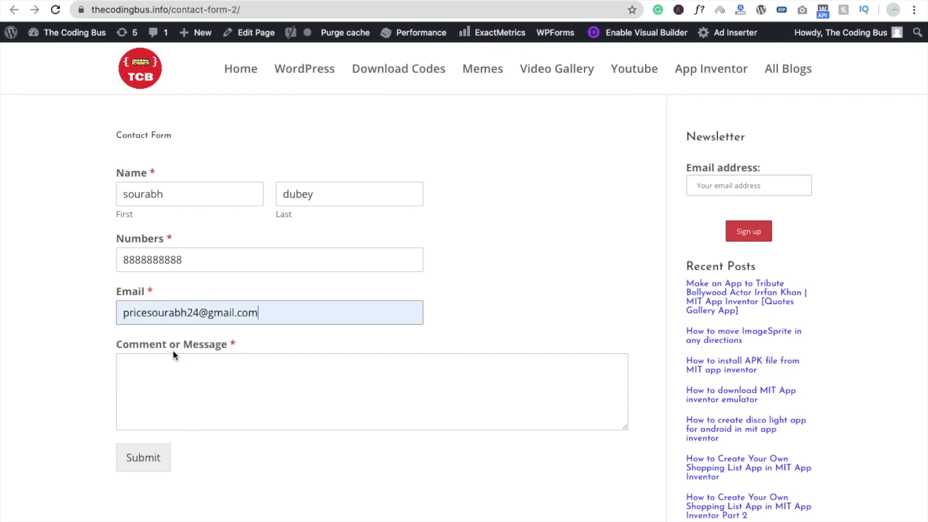
pyautogui.click(184, 371)
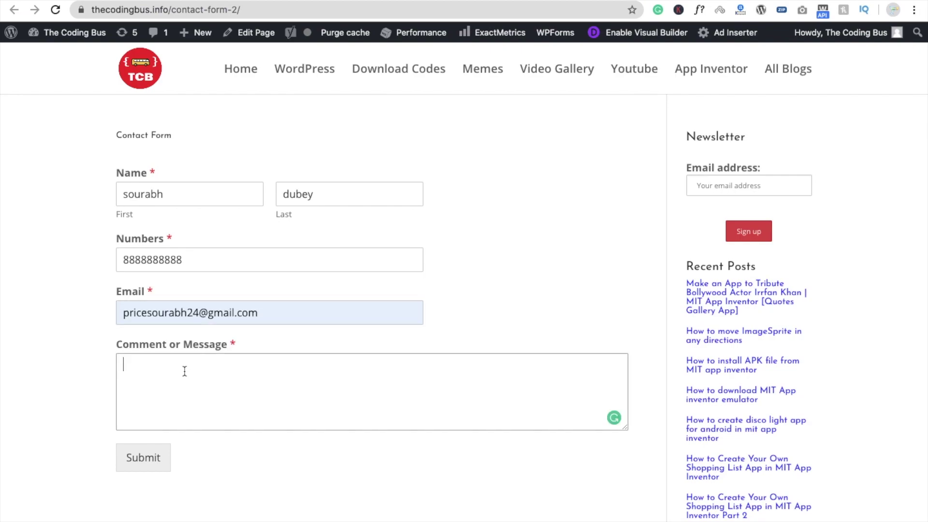
pyautogui.write("That's msg from my contact form testing")
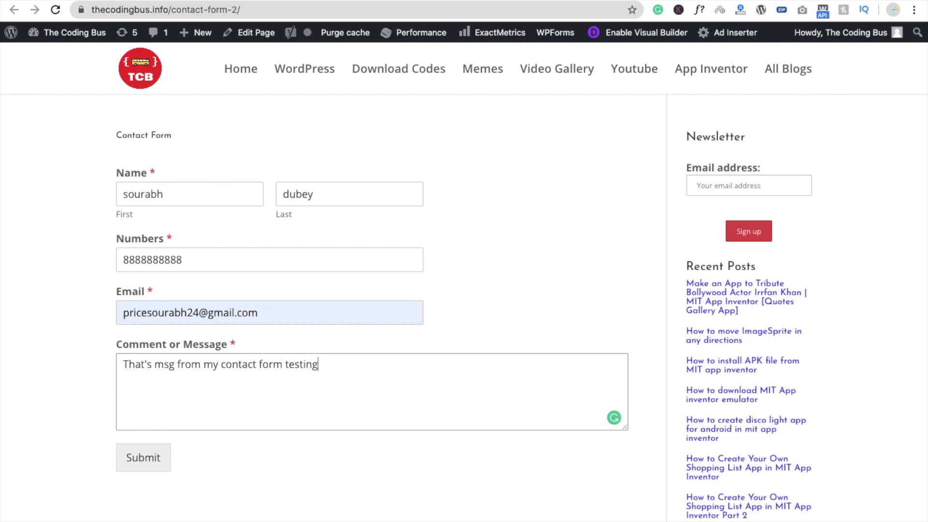
pyautogui.click(140, 459)
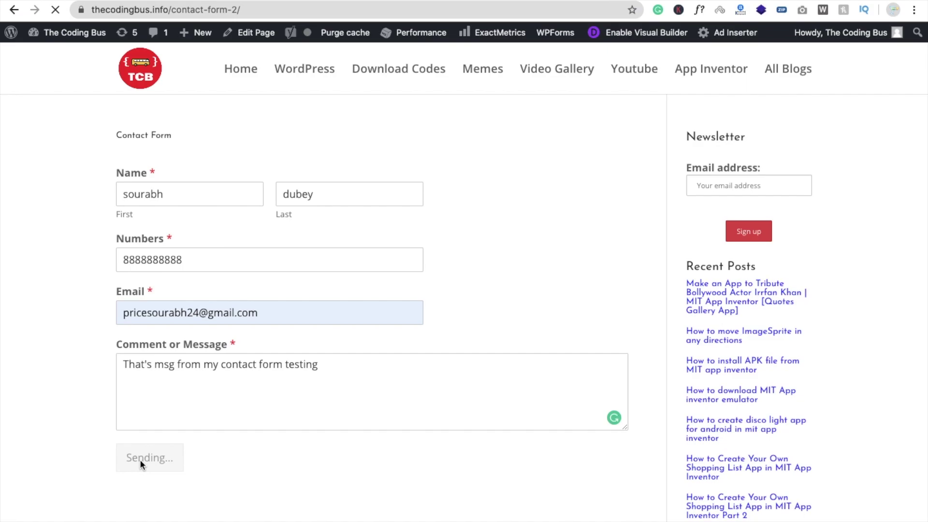
pyautogui.scroll(-3, 160, 151)
pyautogui.scroll(4, 265, 150)
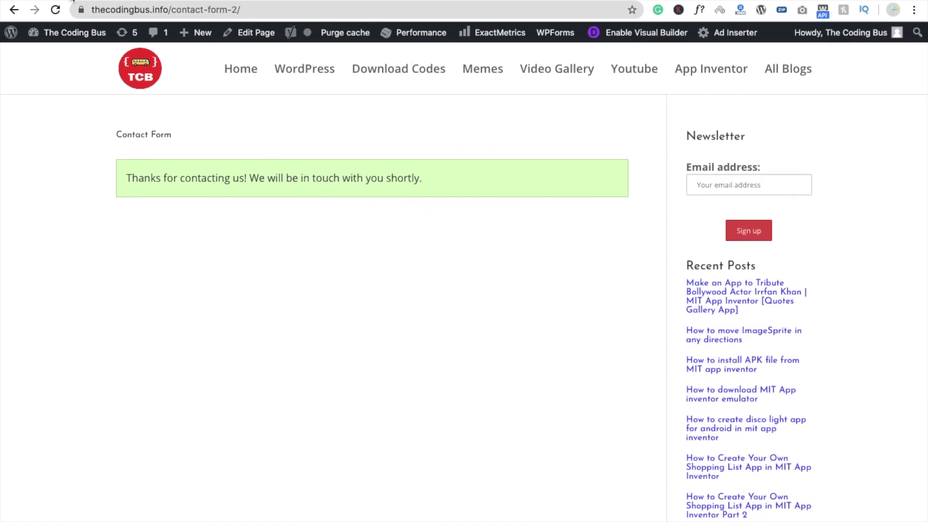
# Check the test submission in Gmail's New Entry: Contact Form 3 email, then go back to WPForms All Forms.
pyautogui.click(34, 10)
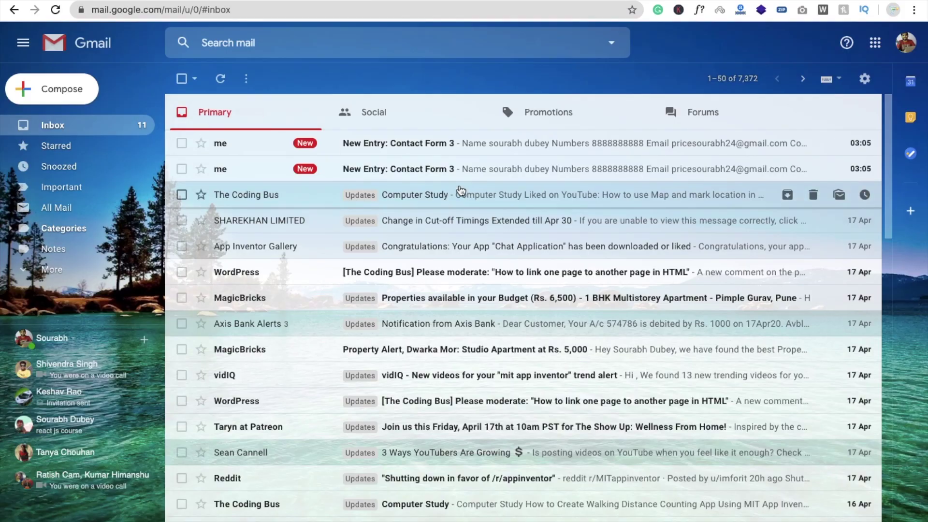
pyautogui.click(240, 141)
pyautogui.scroll(-2, 316, 225)
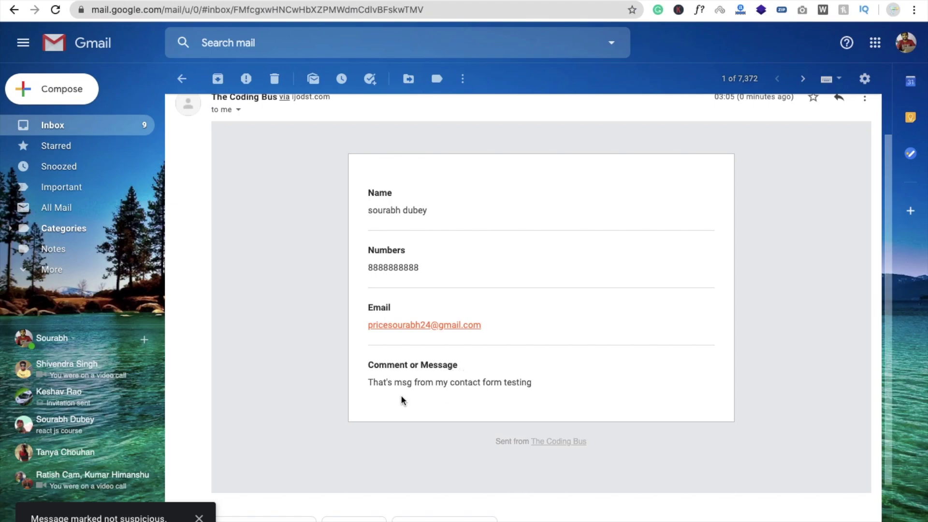
pyautogui.scroll(1, 377, 330)
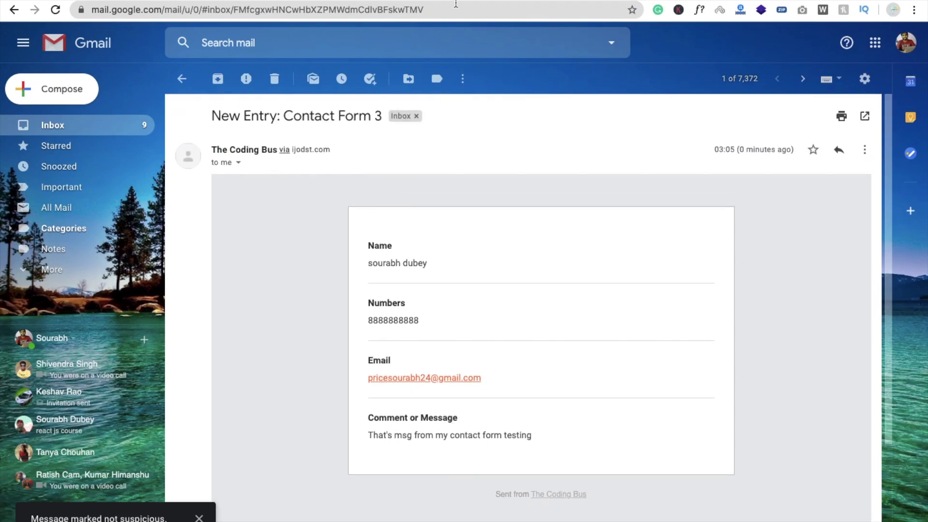
pyautogui.click(386, 1)
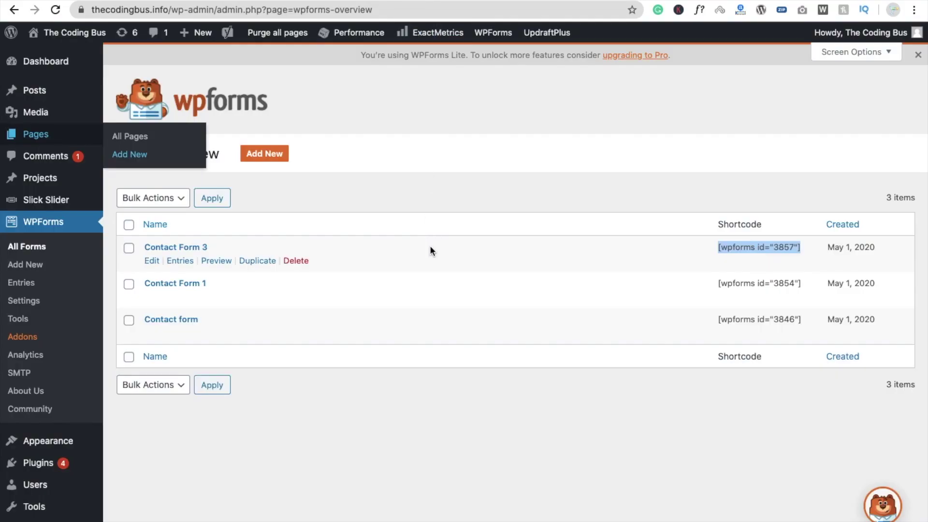
pyautogui.click(431, 391)
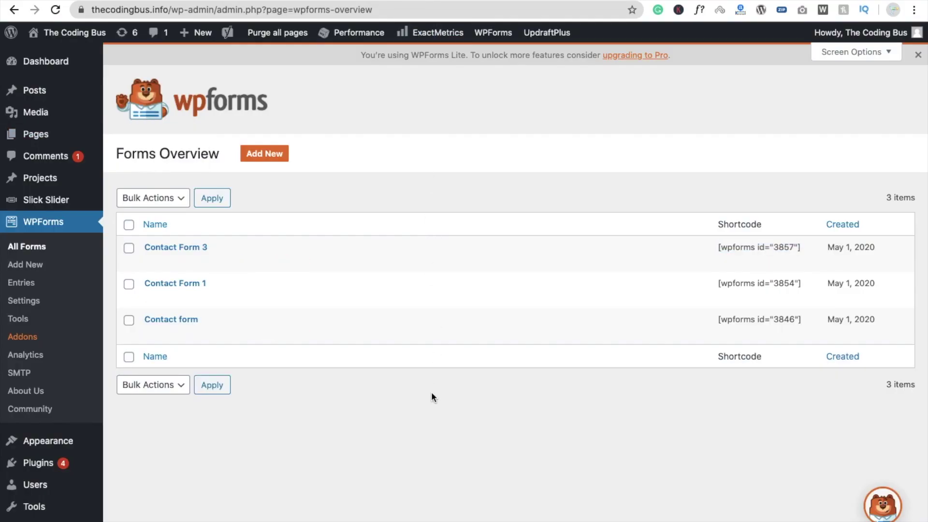